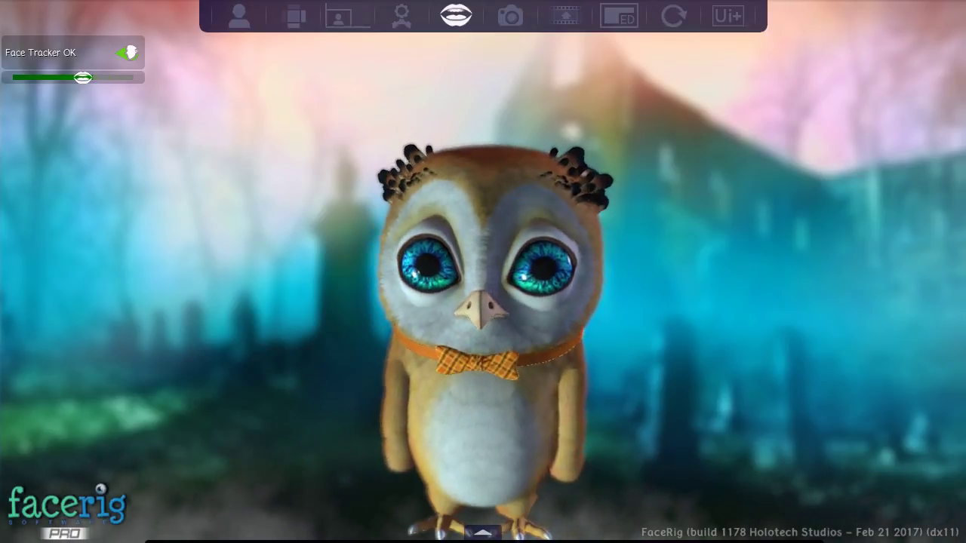
Replace the graveyard backdrop behind the owl with the plain green screen and dismiss the tip banner
click(297, 30)
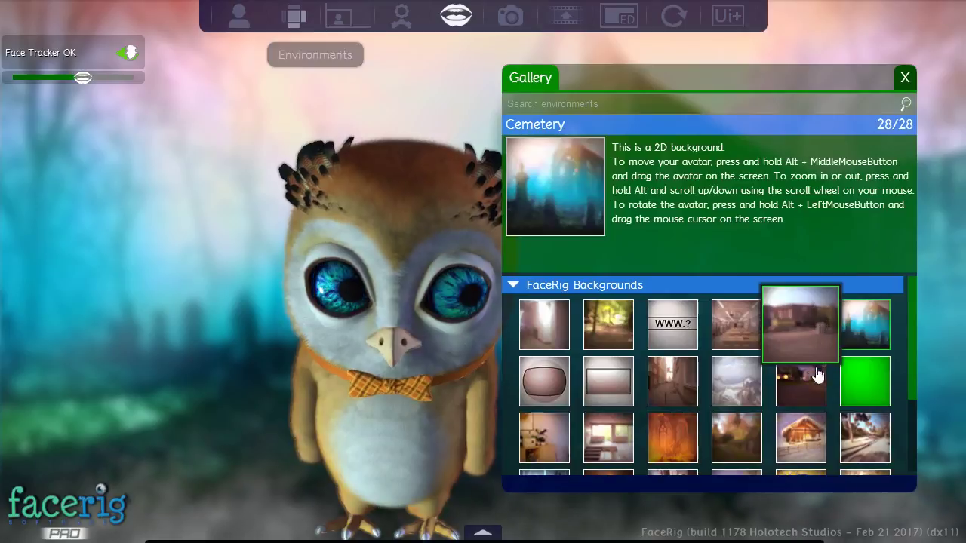
click(884, 385)
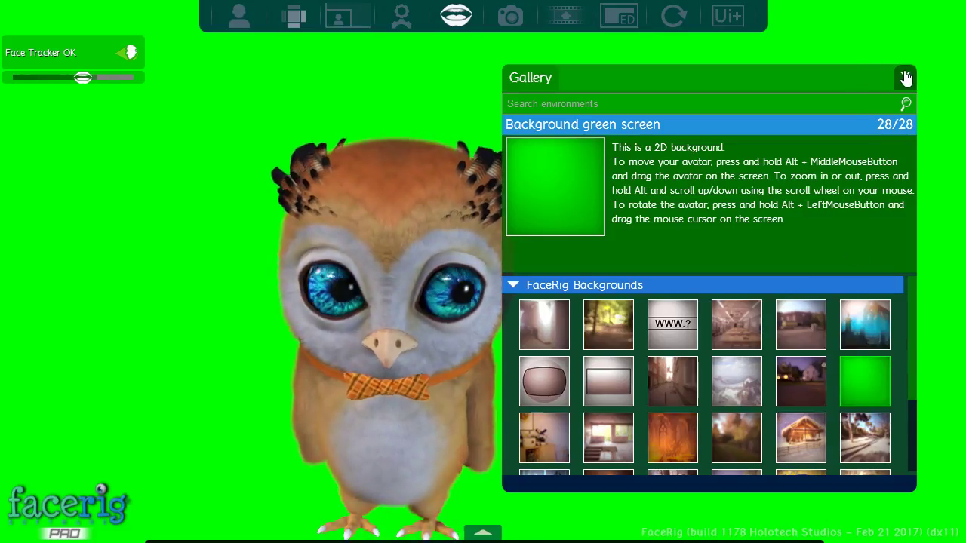
click(906, 78)
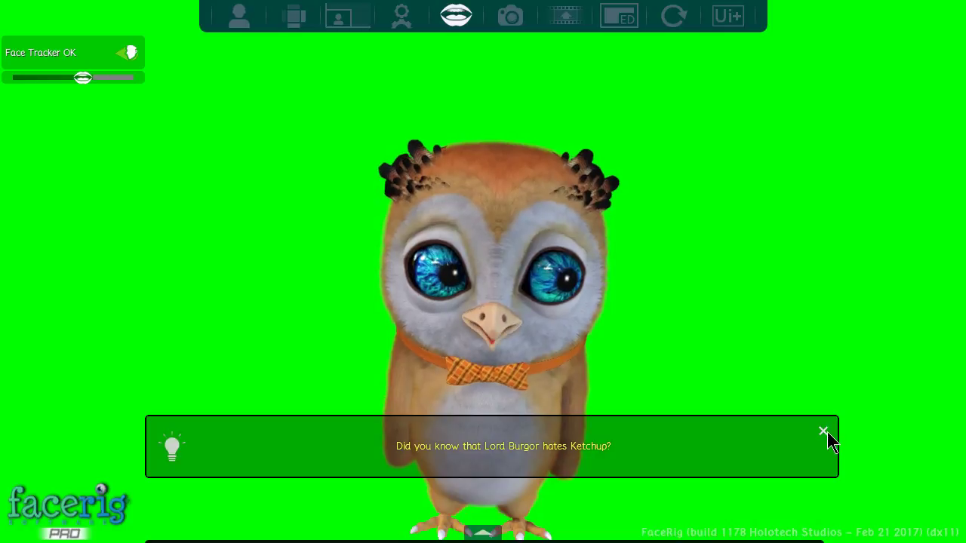
click(823, 435)
click(239, 16)
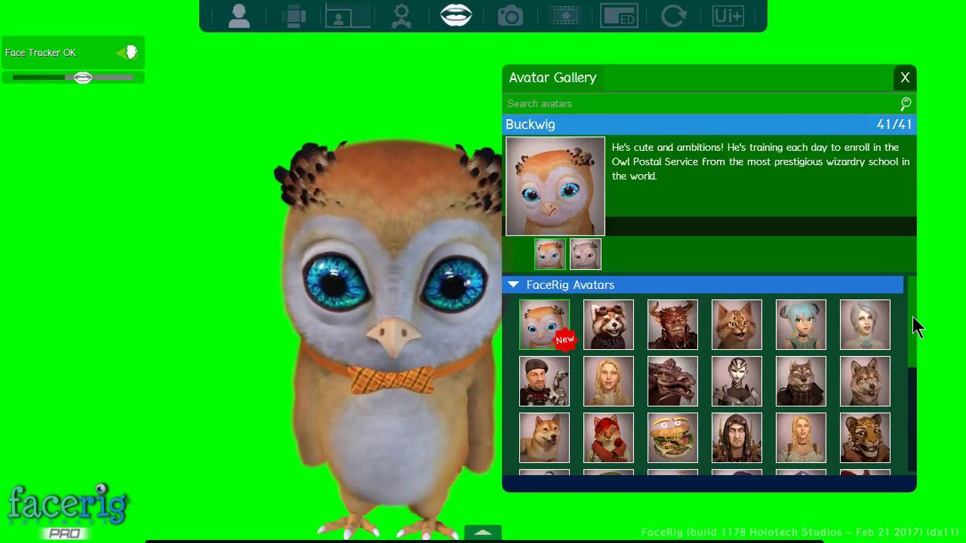
Swap the owl for the blue-haired Midori-chan avatar and switch to the Advanced UI (Ui+)
scroll(913, 316, down, 5)
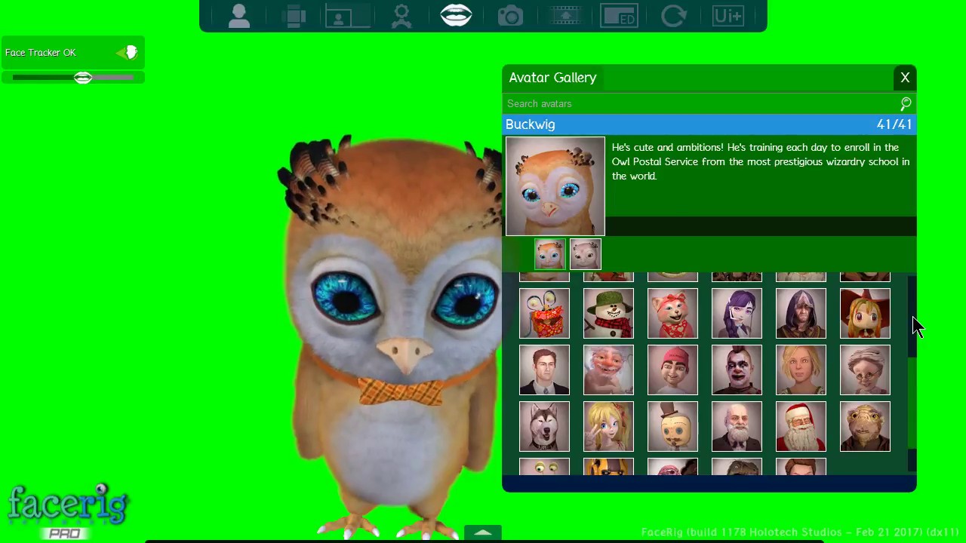
scroll(912, 316, down, 2)
scroll(895, 386, up, 7)
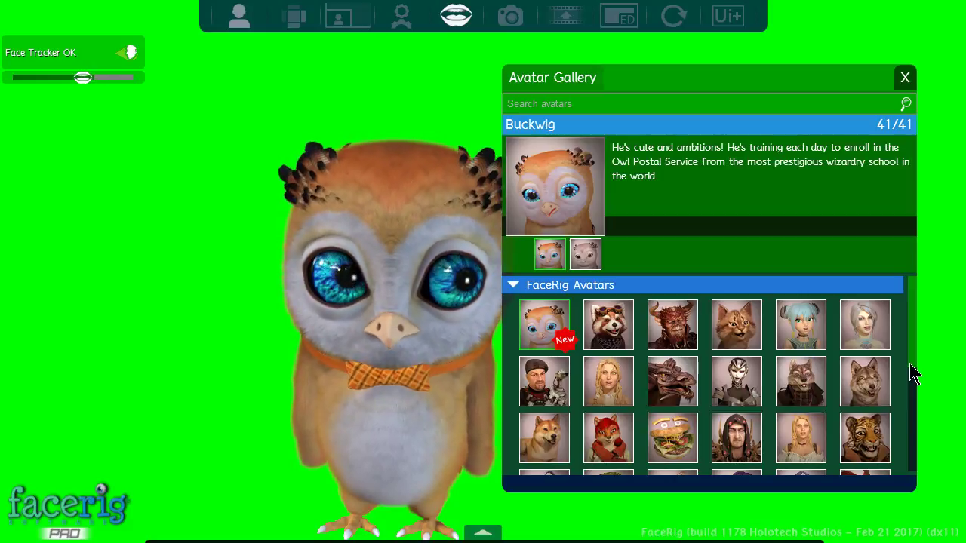
click(804, 332)
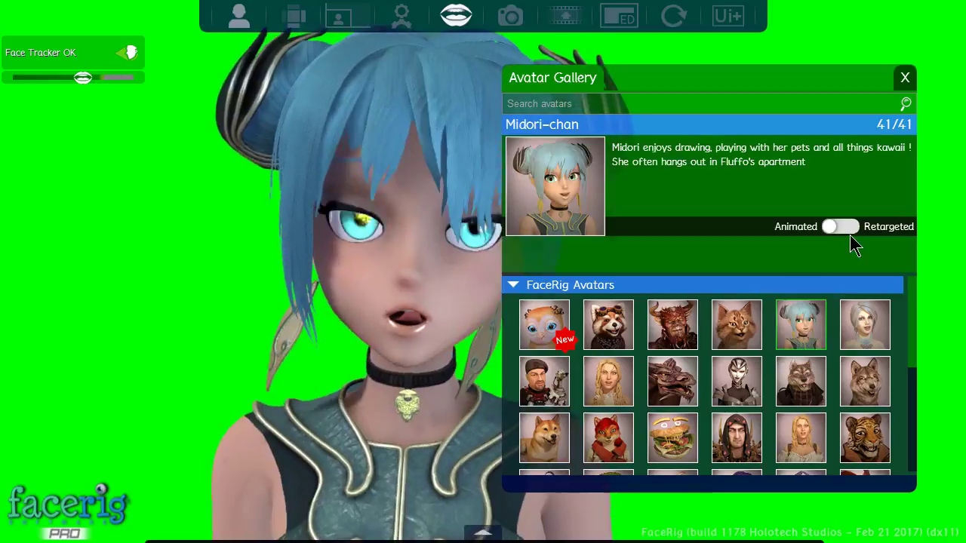
click(905, 77)
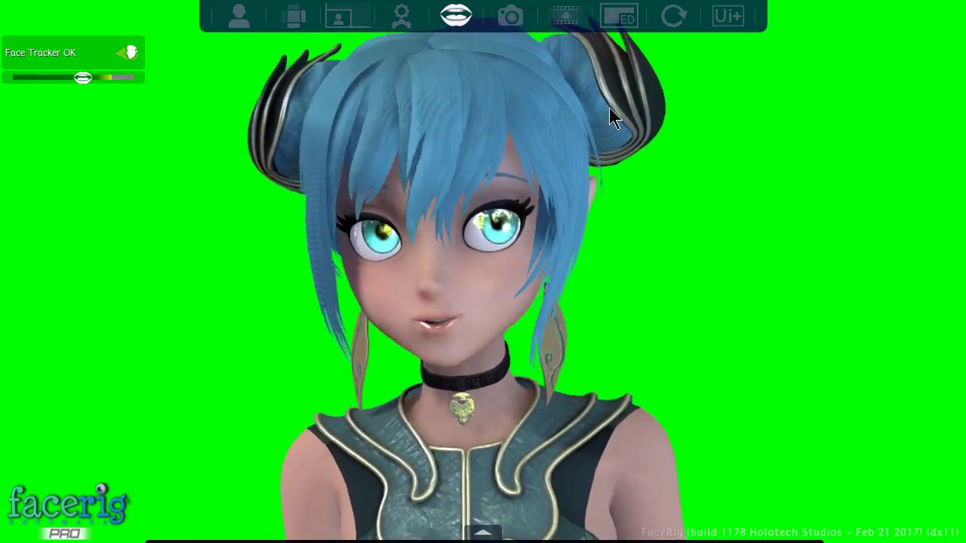
click(728, 15)
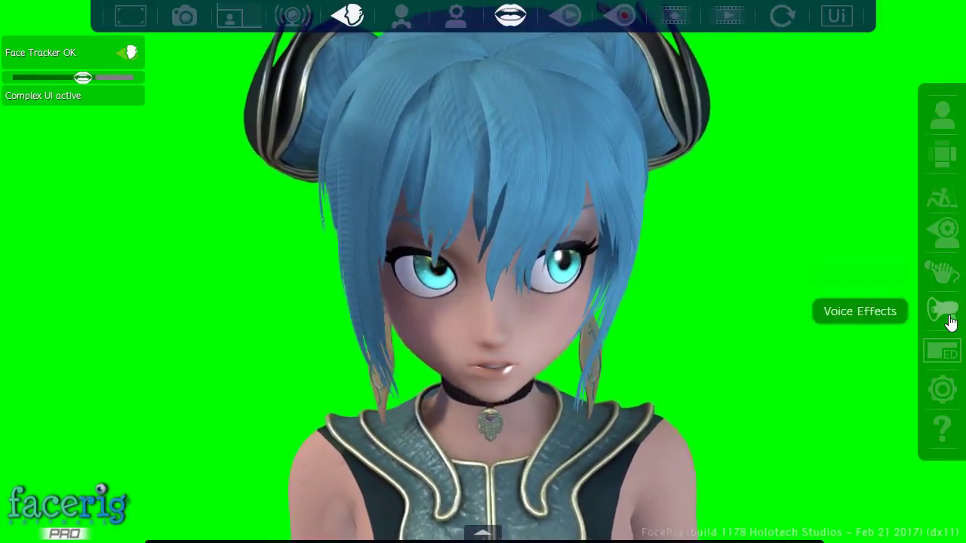
click(950, 317)
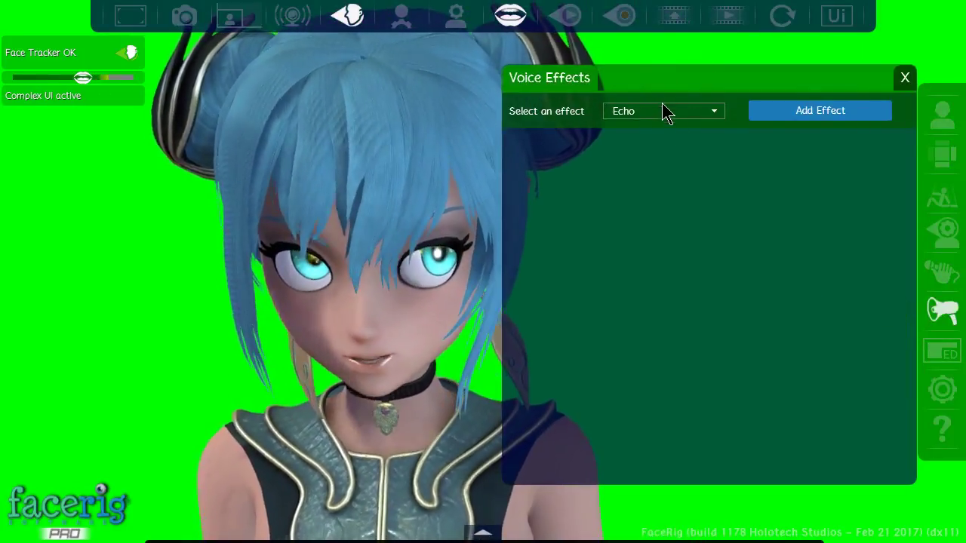
click(666, 112)
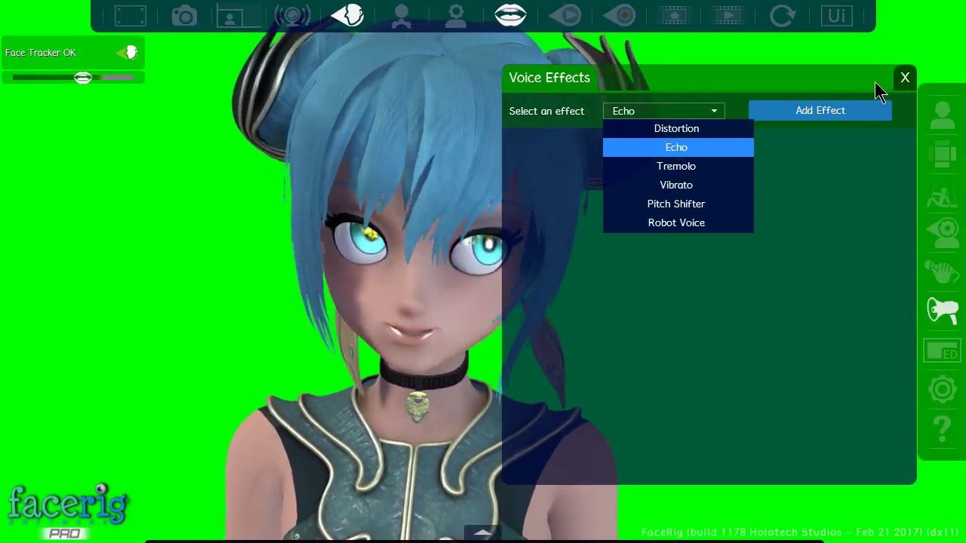
click(905, 78)
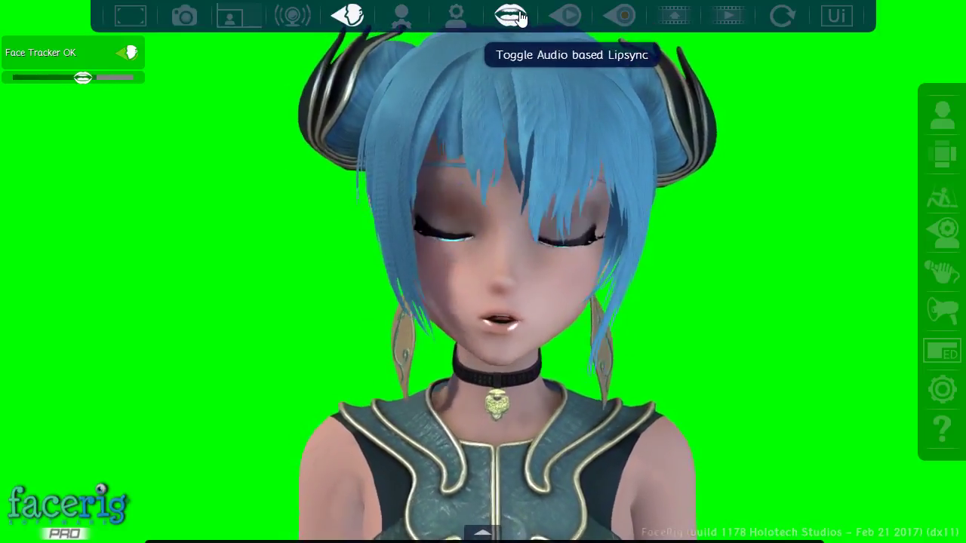
Enable audio-based lip sync, then hide the interface and show it again
click(513, 16)
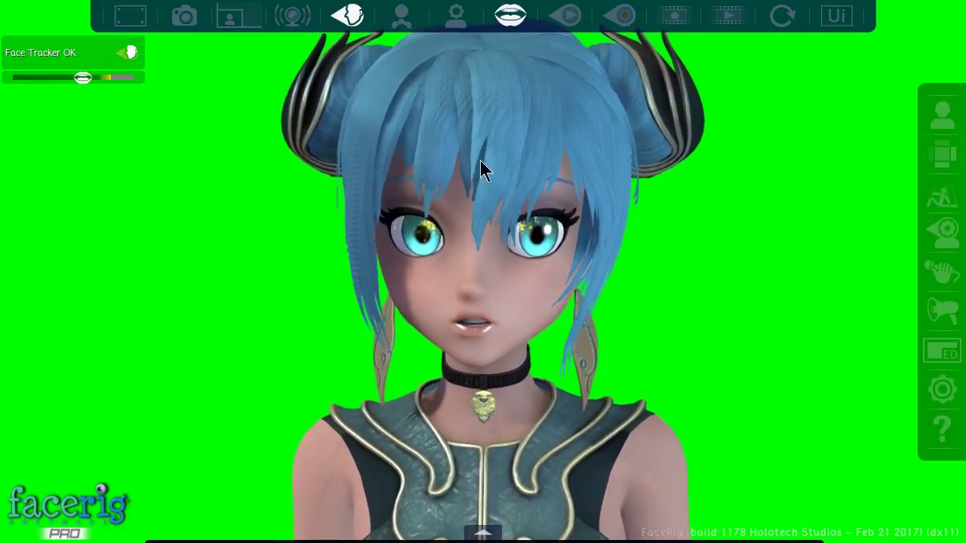
click(130, 18)
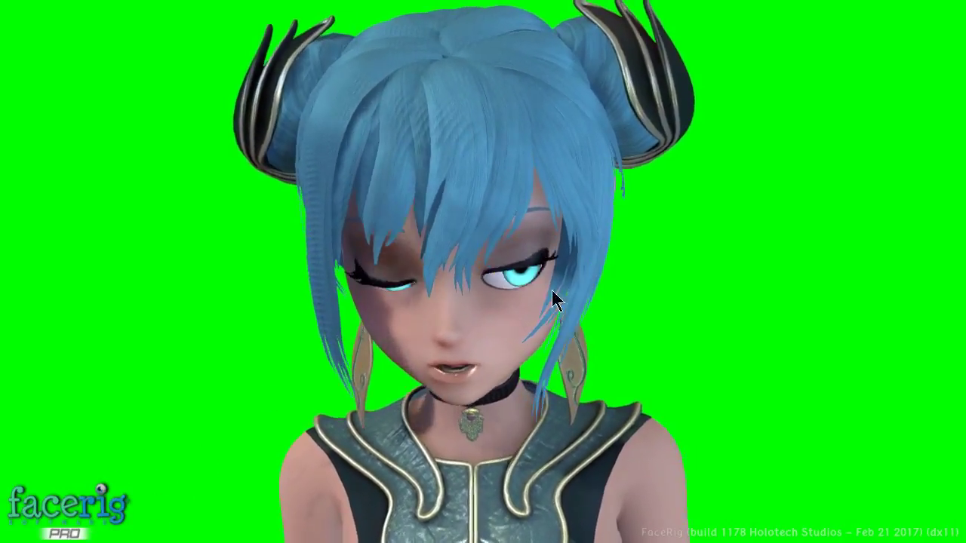
mouse_move(130, 26)
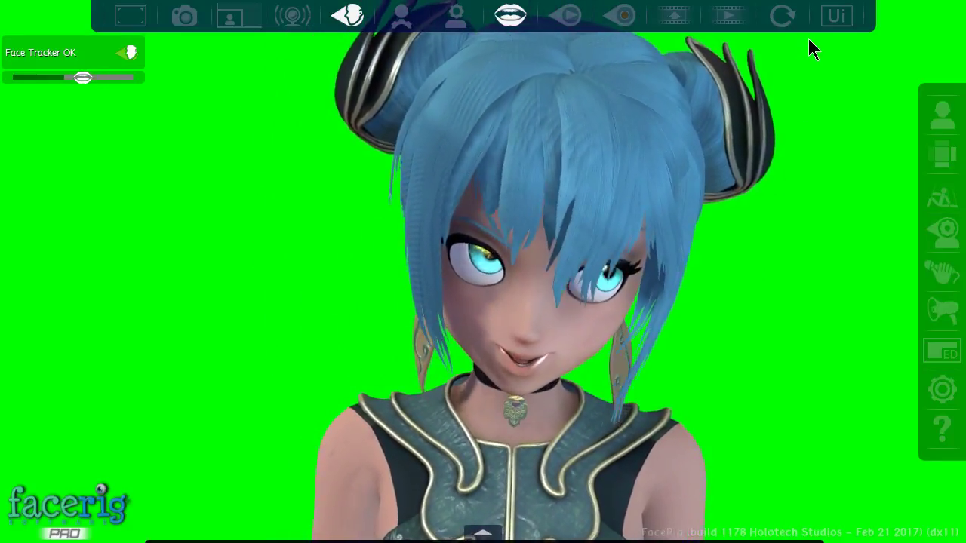
click(837, 15)
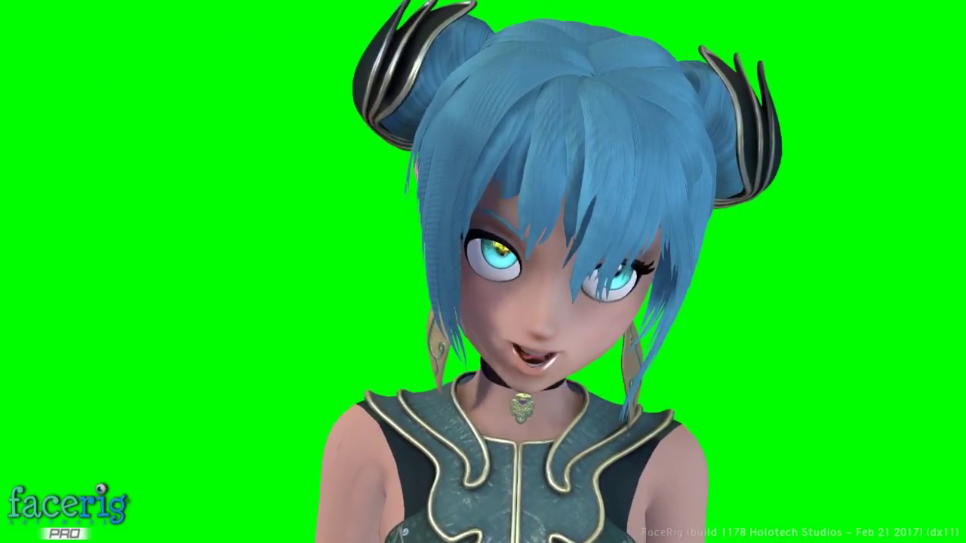
click(130, 51)
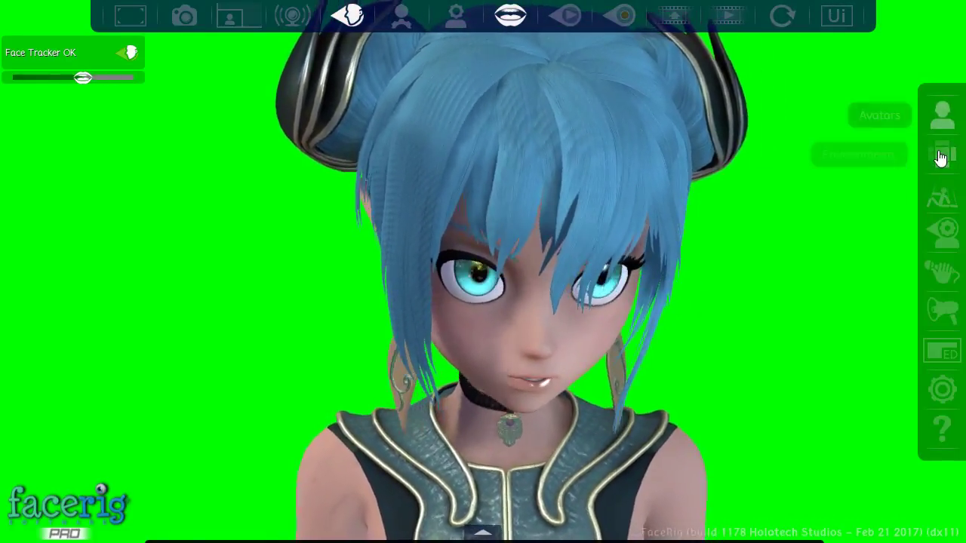
Try the Edge Of The Galaxy background from the environments gallery
click(940, 157)
scroll(780, 410, down, 3)
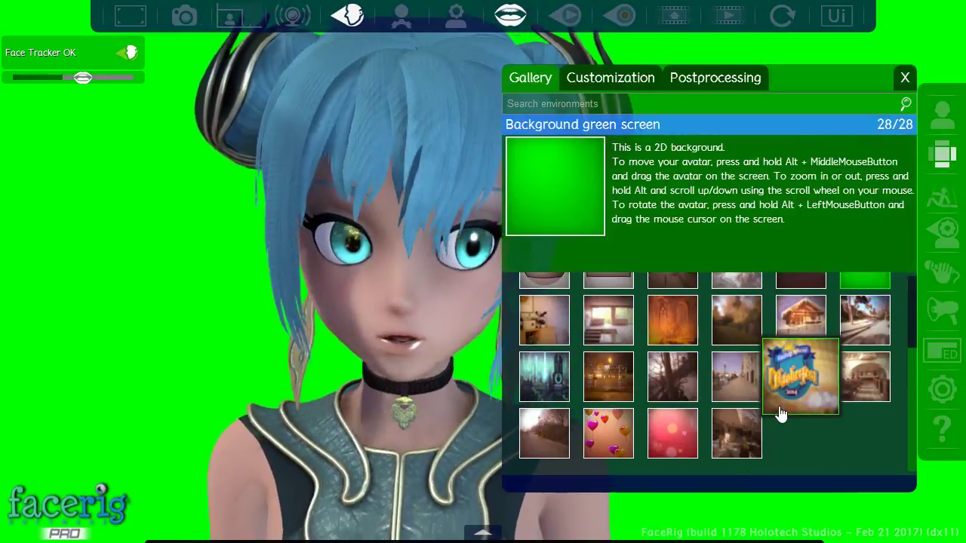
click(514, 385)
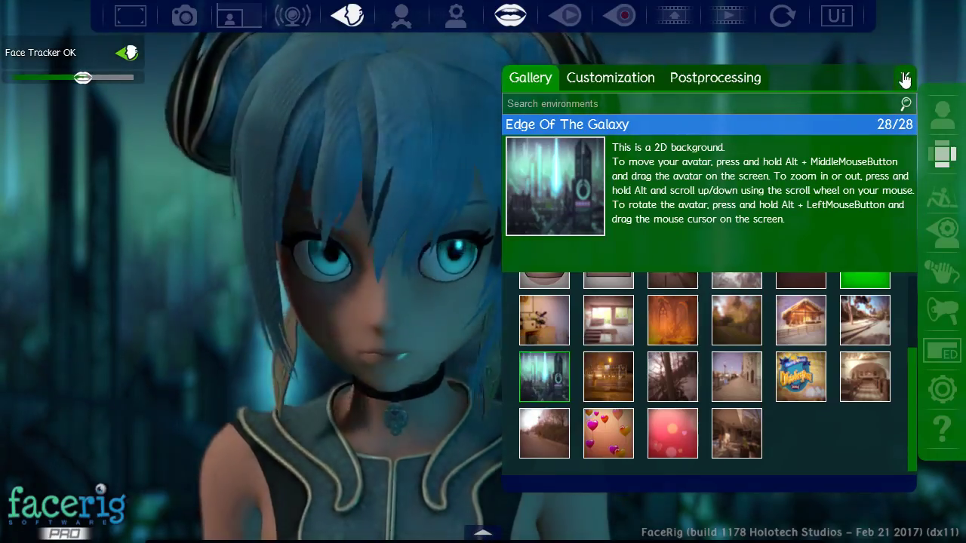
click(904, 80)
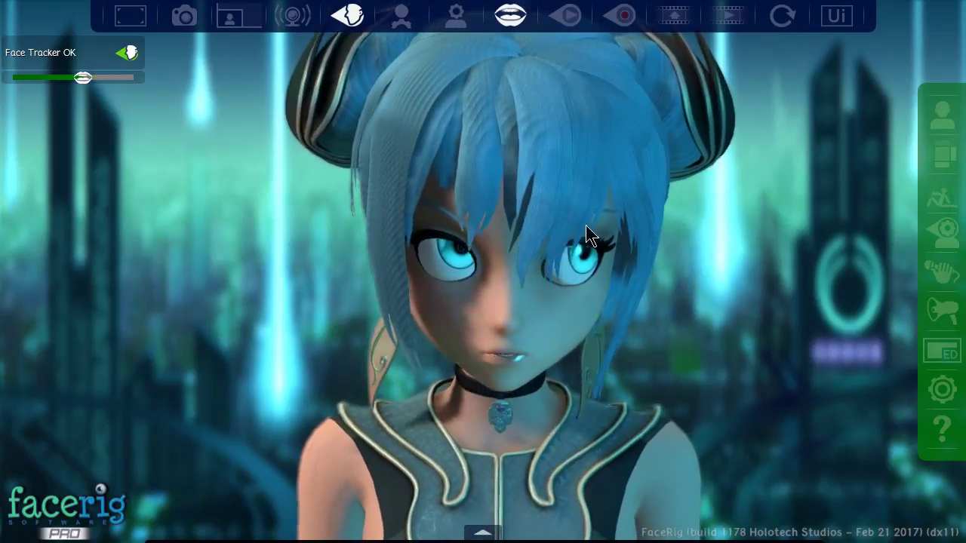
Switch the background to Park Autumn – Afternoon
click(942, 155)
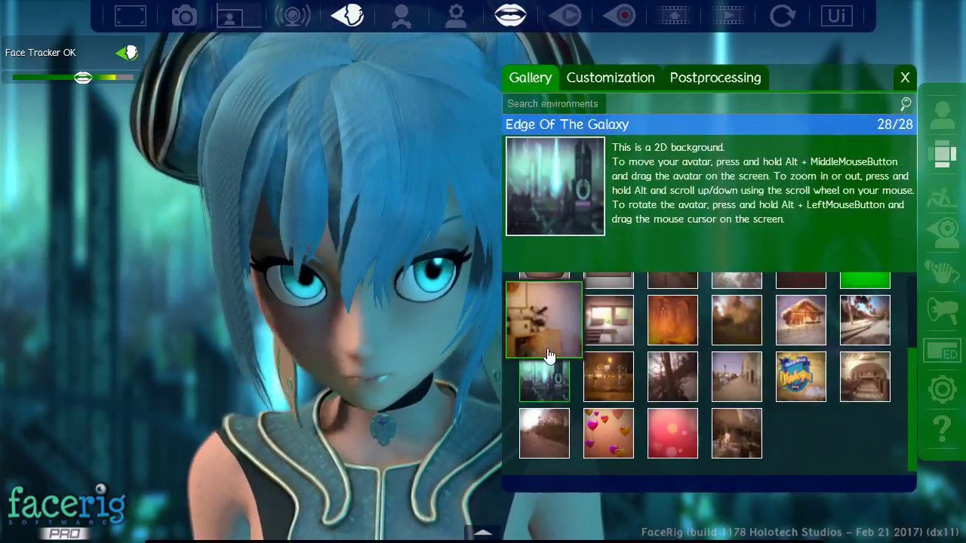
click(556, 427)
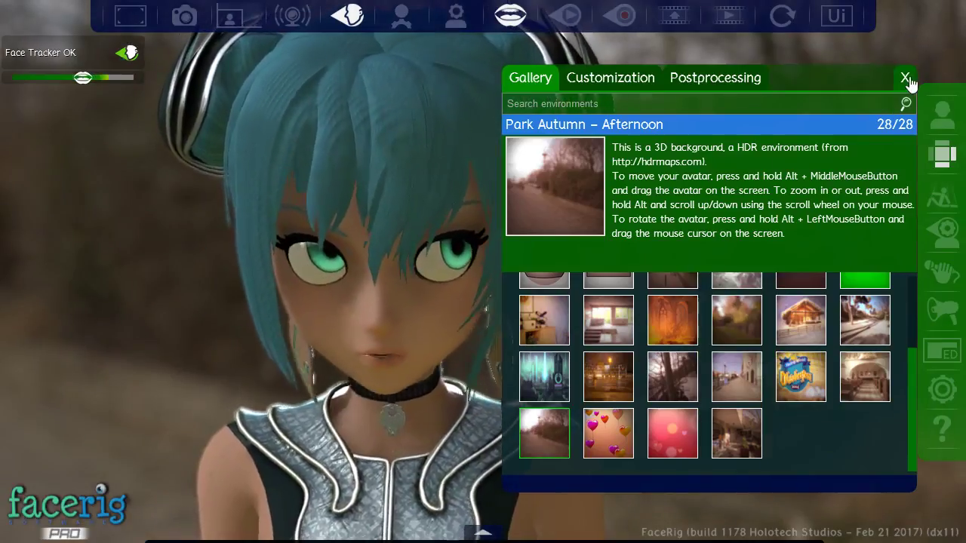
click(907, 79)
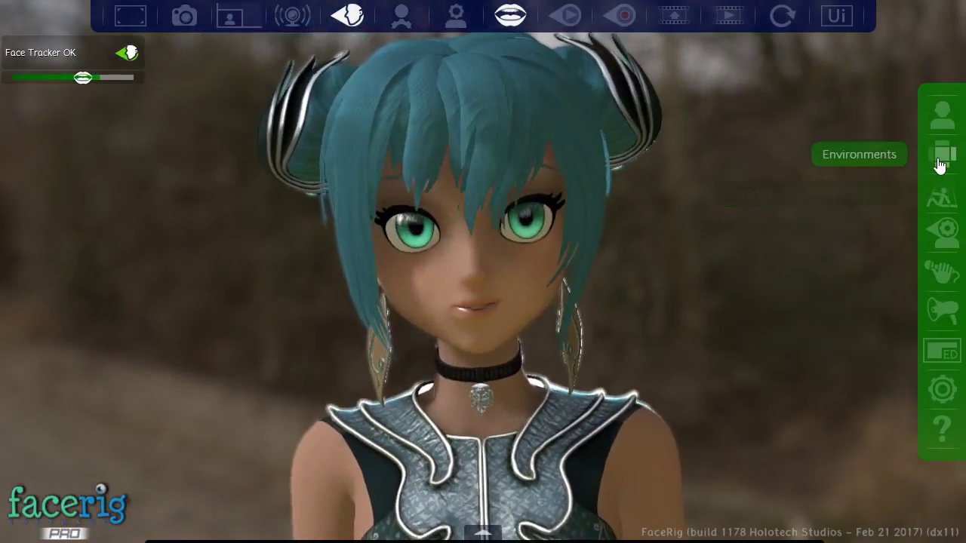
click(943, 115)
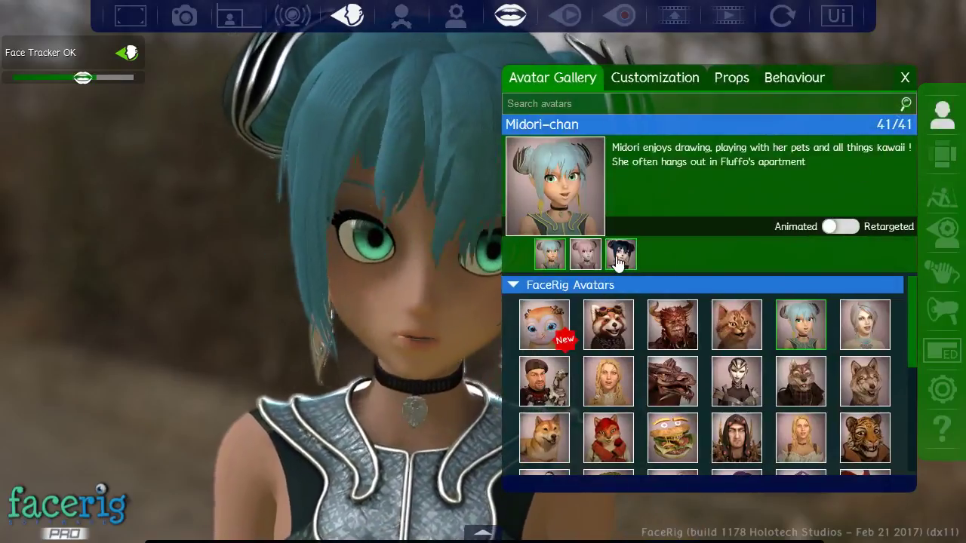
Try the Halloween Midori-chan, Fluffo red panda and Fluffo shirt – Custom avatars
click(622, 256)
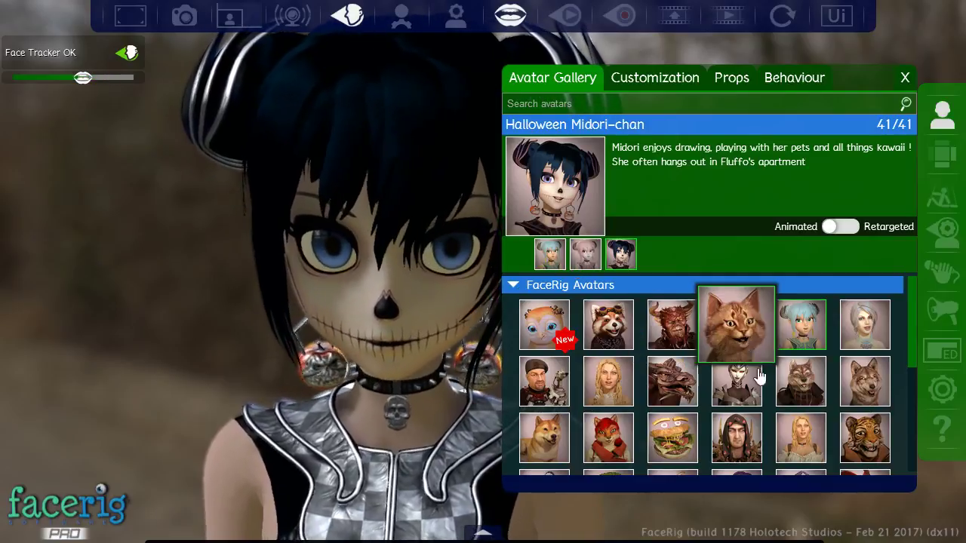
click(610, 327)
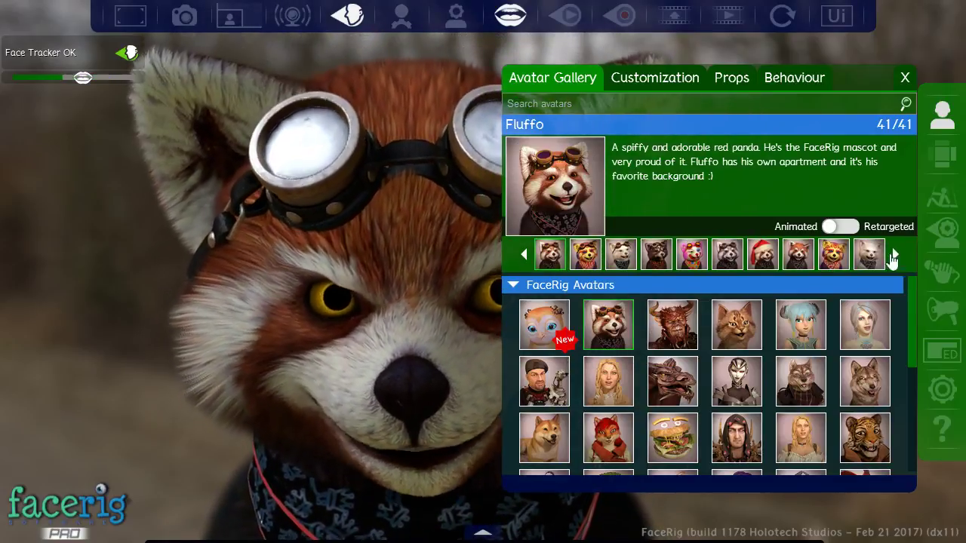
click(894, 257)
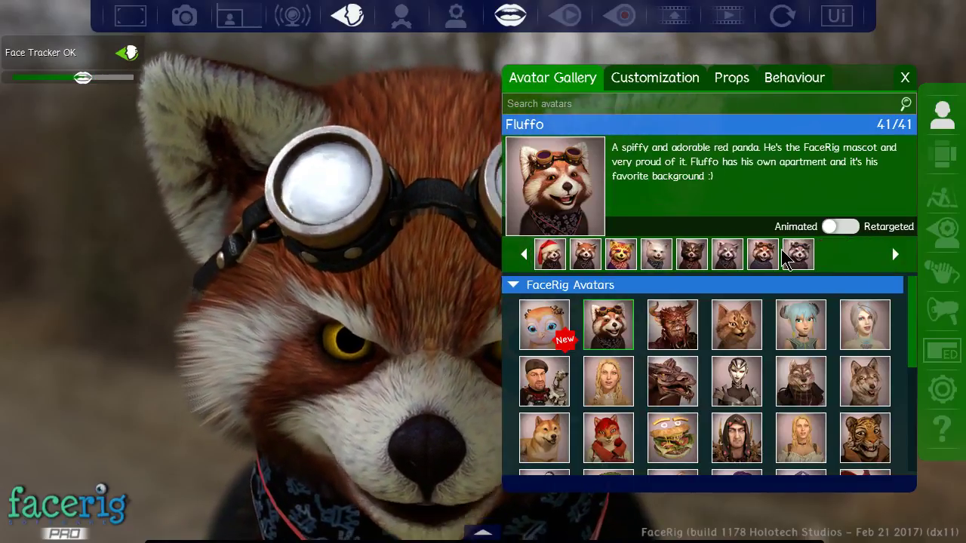
click(787, 255)
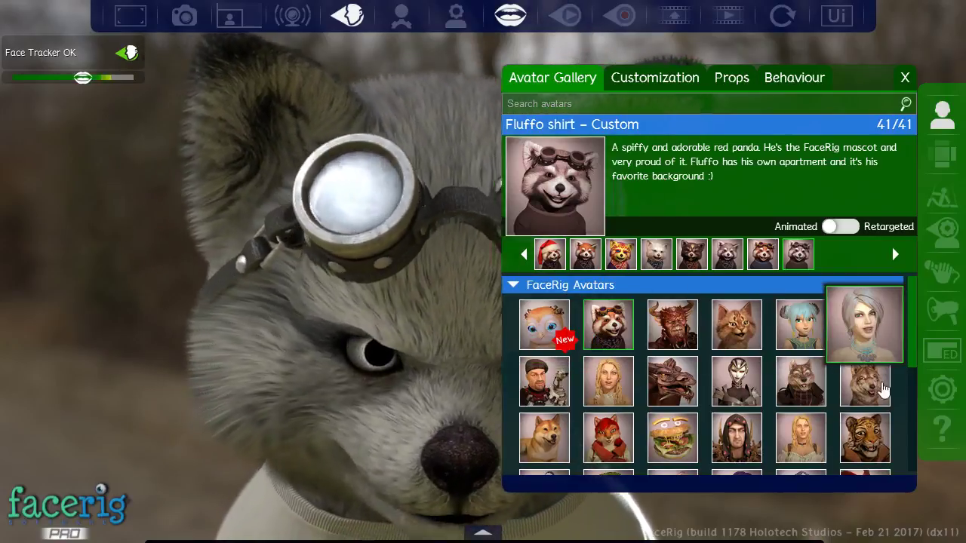
Change the avatar to Seal of Wisdom
scroll(862, 367, down, 5)
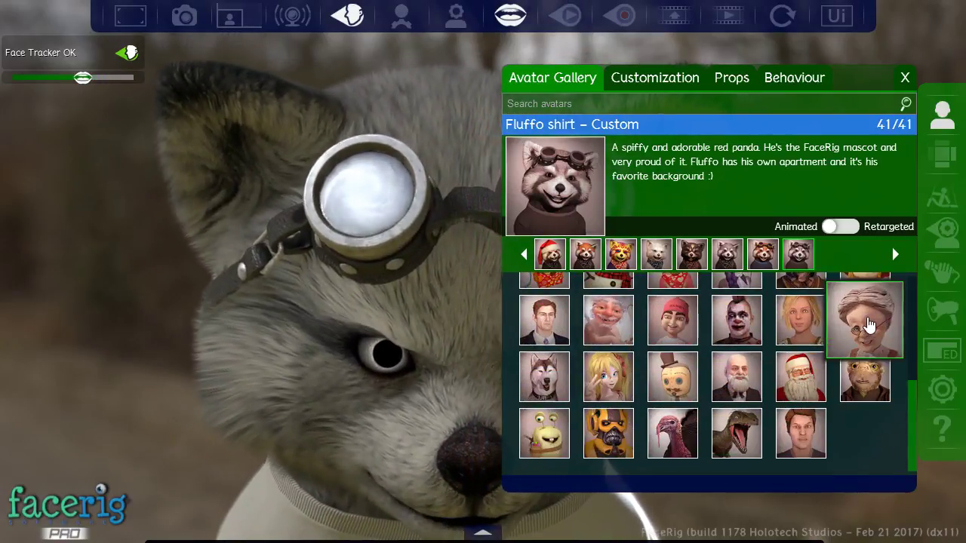
click(868, 385)
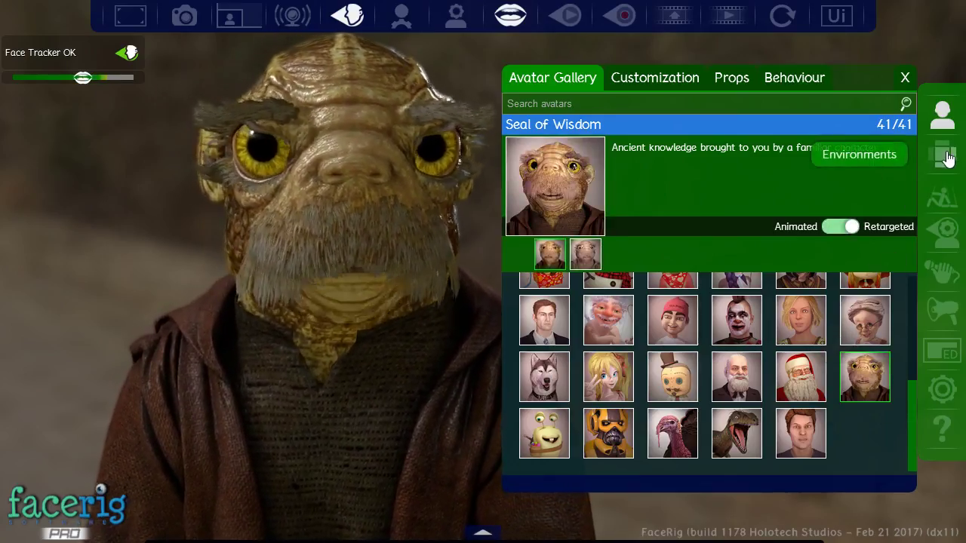
click(948, 157)
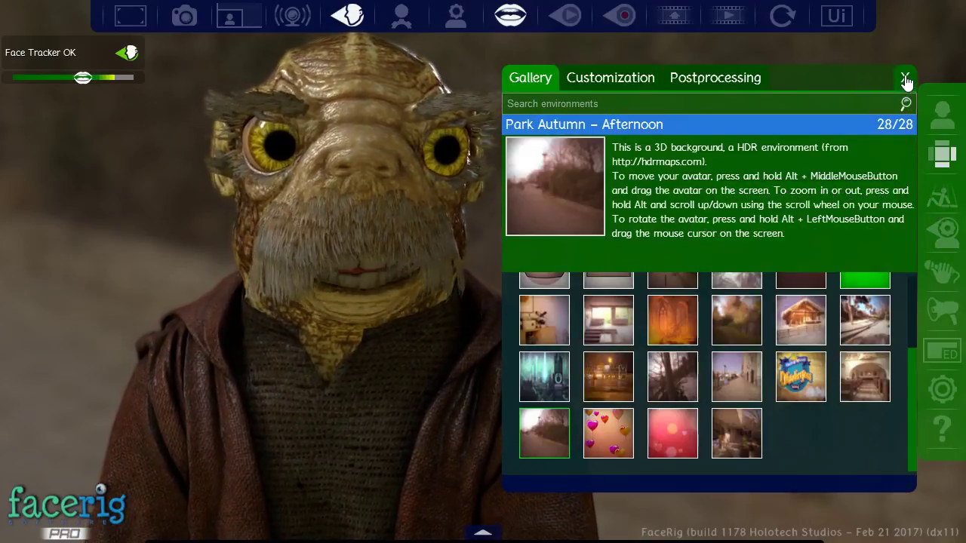
In the Graphics settings, keep shadow map resolution at Low (1024)
click(905, 78)
click(940, 392)
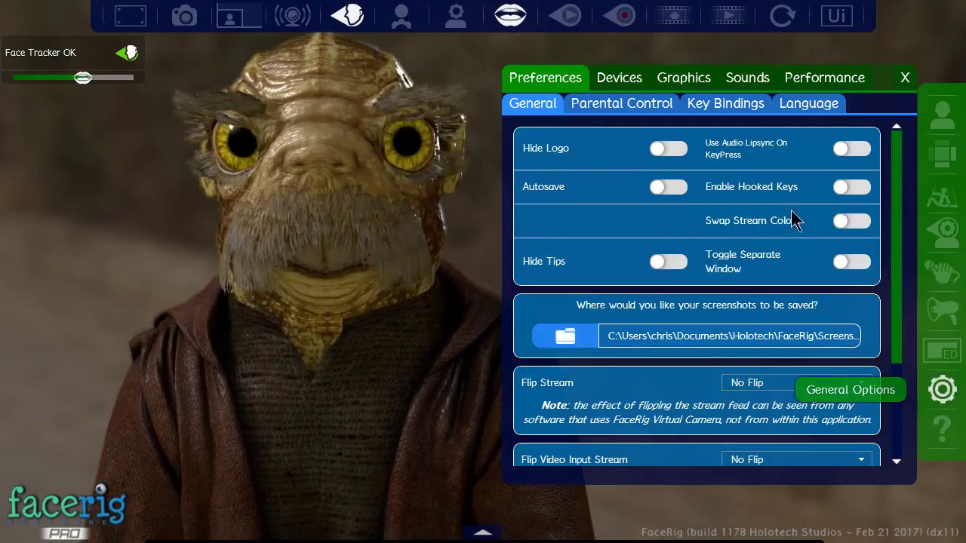
click(678, 82)
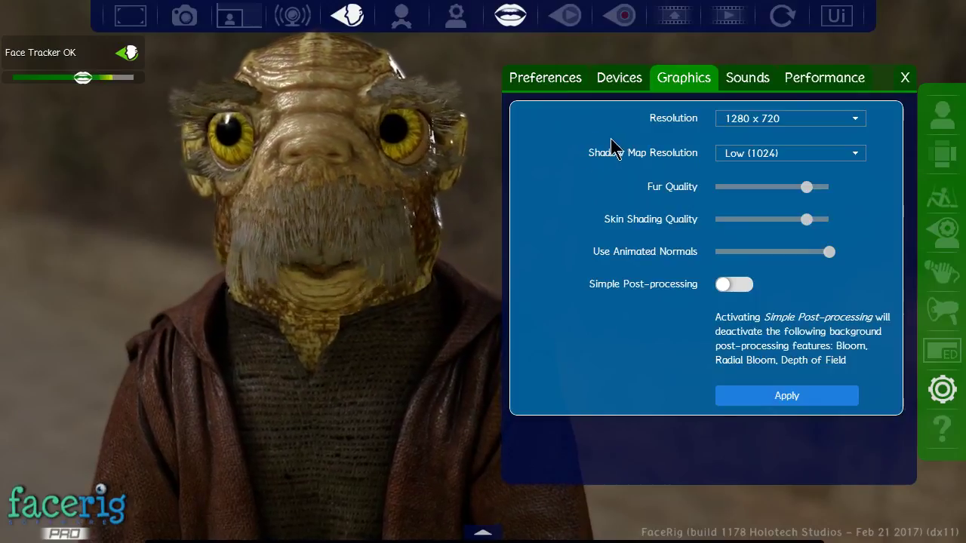
click(732, 154)
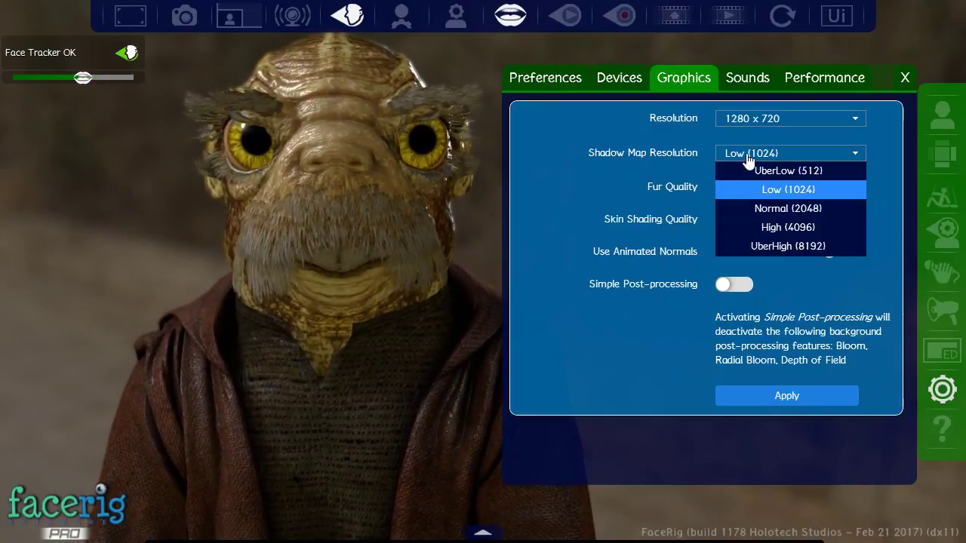
click(471, 170)
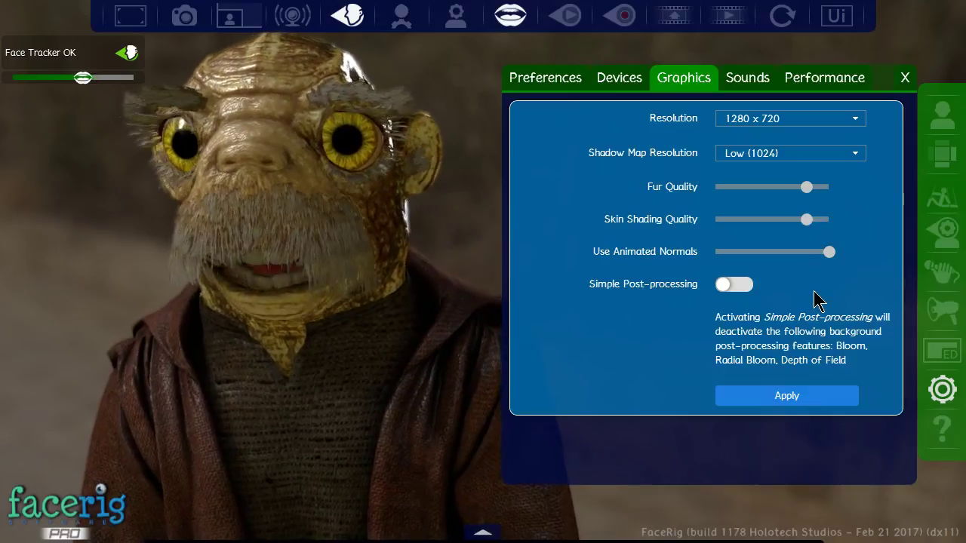
Browse the Performance, Sounds, Graphics and Devices settings tabs, then close the settings
click(819, 79)
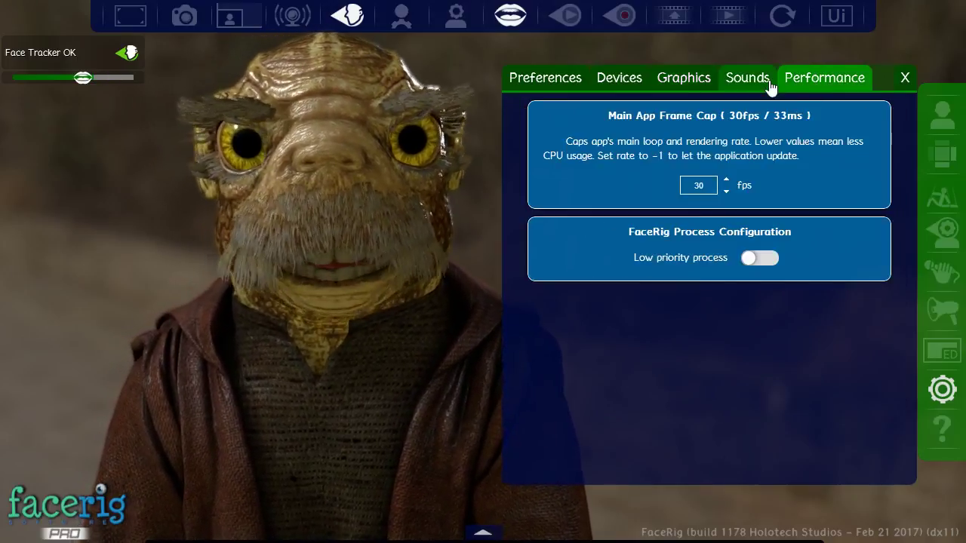
click(747, 78)
click(688, 83)
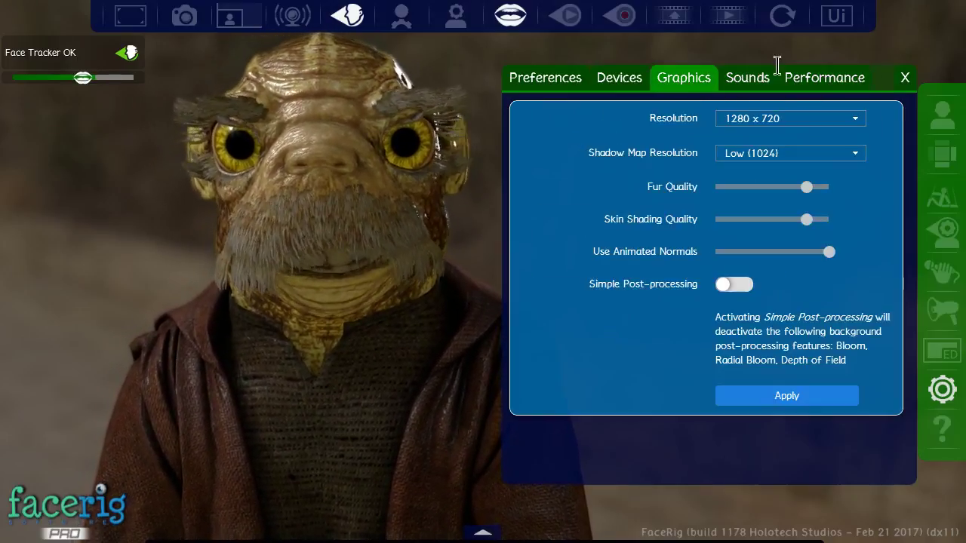
click(625, 89)
click(904, 78)
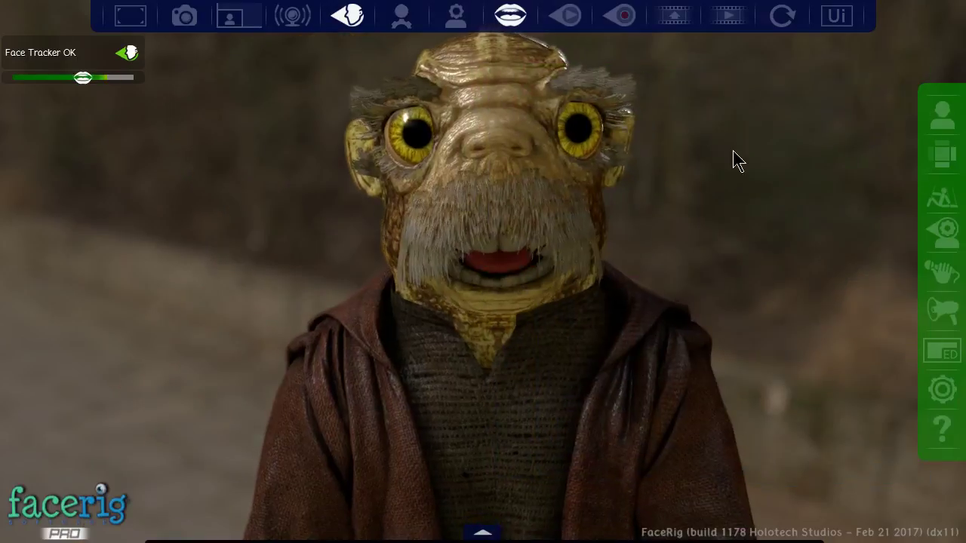